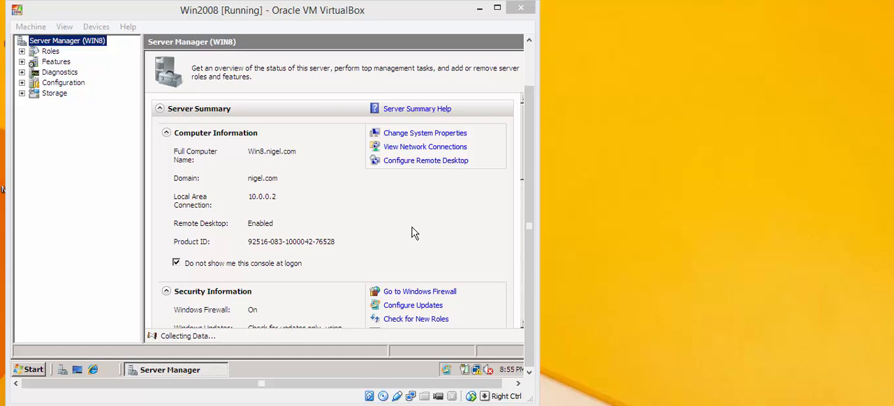
Step: Start adding roles to the server and choose the DHCP Server role for installation
left_click_drag(522, 154, 522, 184)
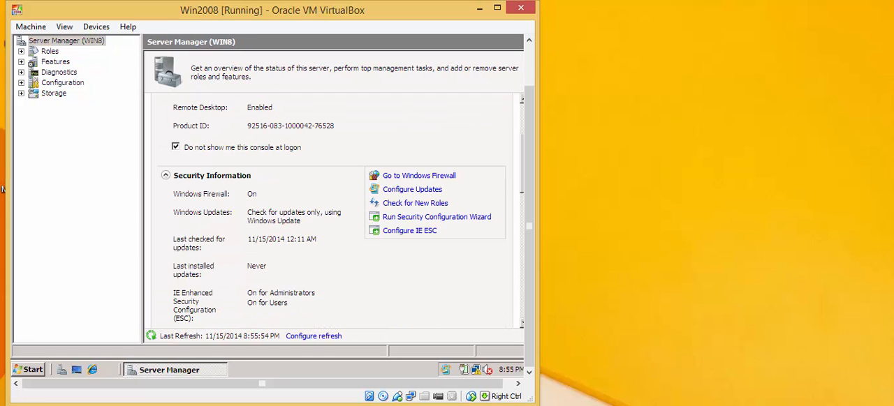
scroll(400, 237, "down", 5)
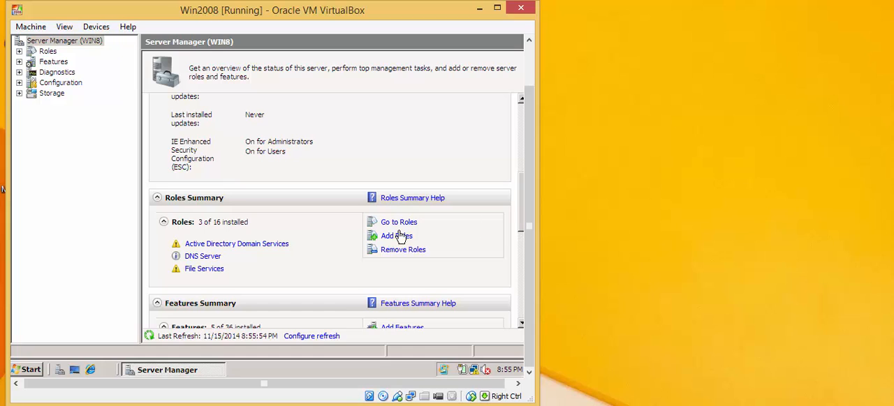
left_click(395, 236)
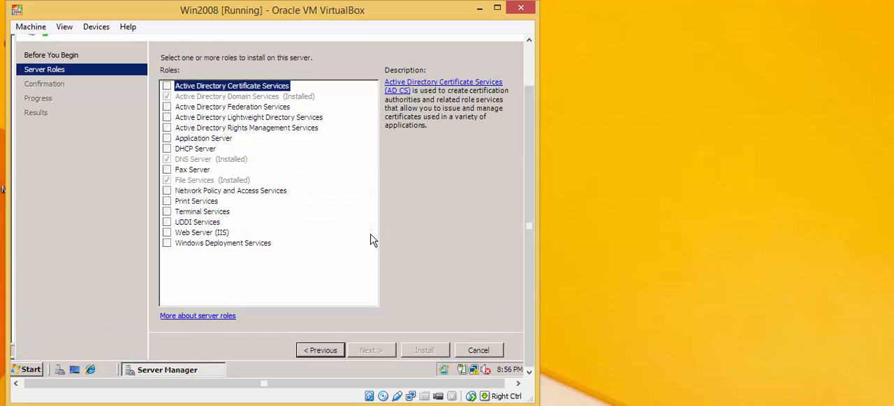
left_click(167, 150)
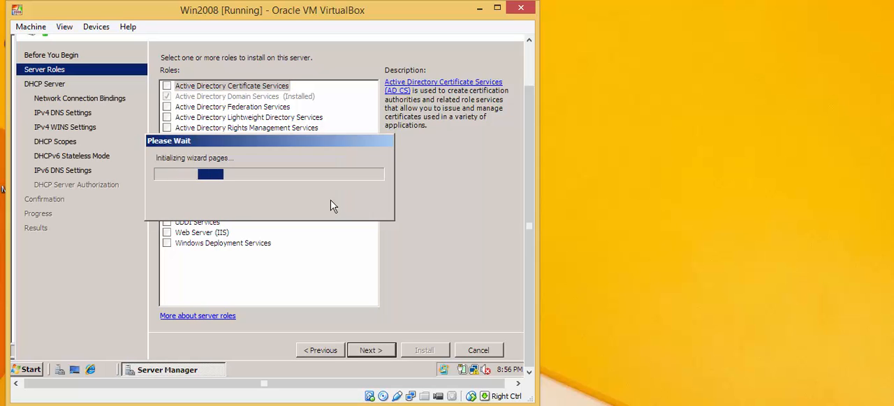
left_click(372, 351)
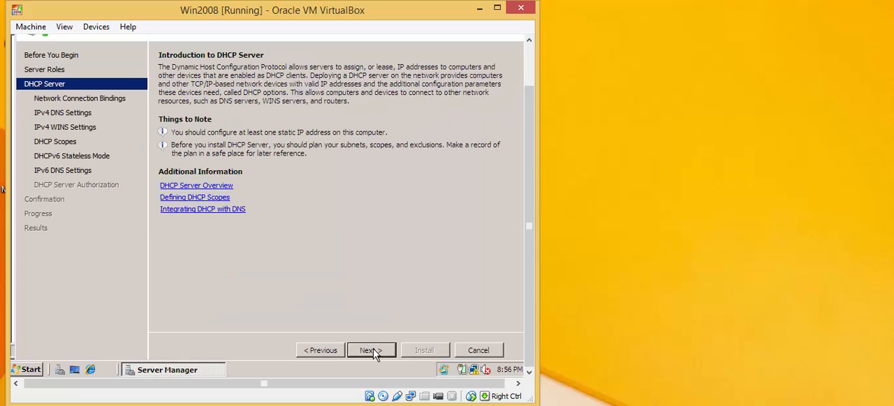
Step: Accept the 10.0.0.2 network connection binding and validate 10.0.0.2 as the preferred IPv4 DNS server
left_click(372, 351)
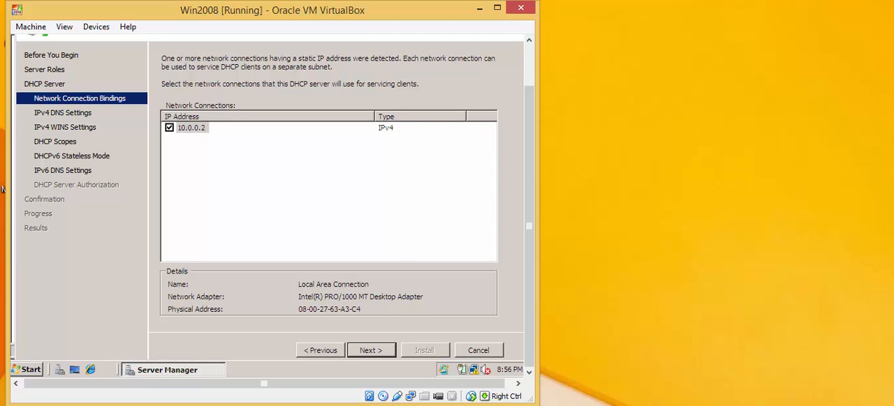
left_click(385, 352)
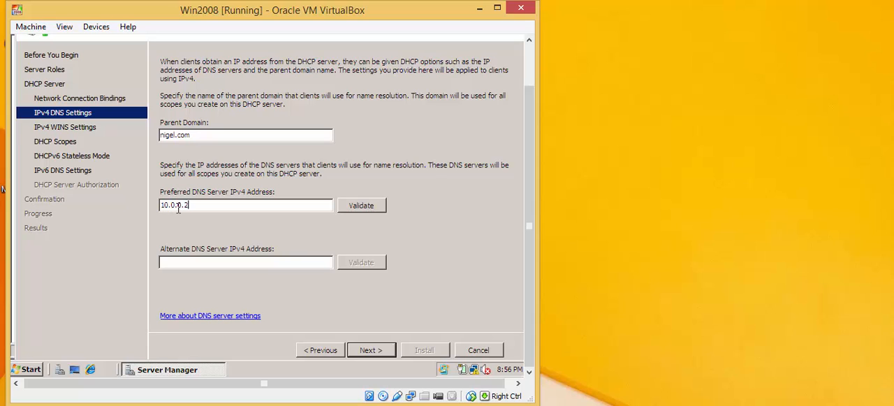
left_click(352, 212)
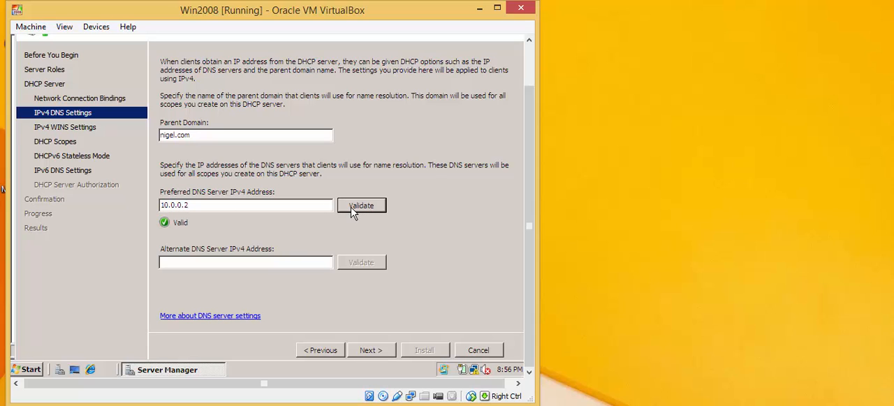
left_click(375, 355)
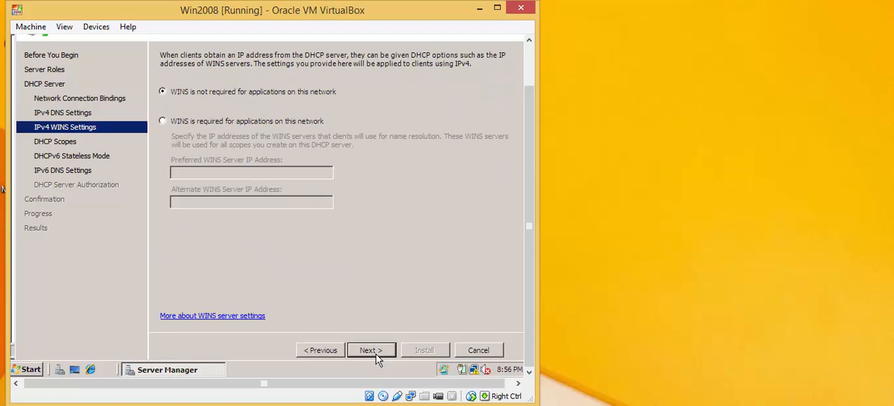
Step: Leave WINS not required, add no scopes, and disable DHCPv6 stateless mode for this server
left_click(382, 356)
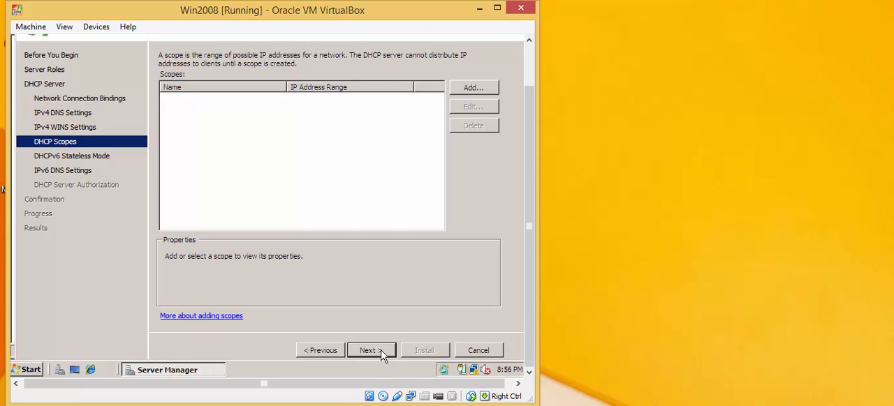
left_click(382, 356)
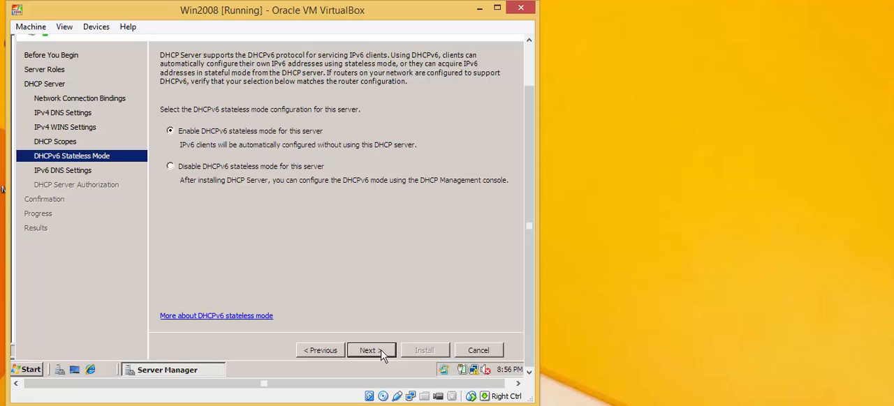
left_click(213, 171)
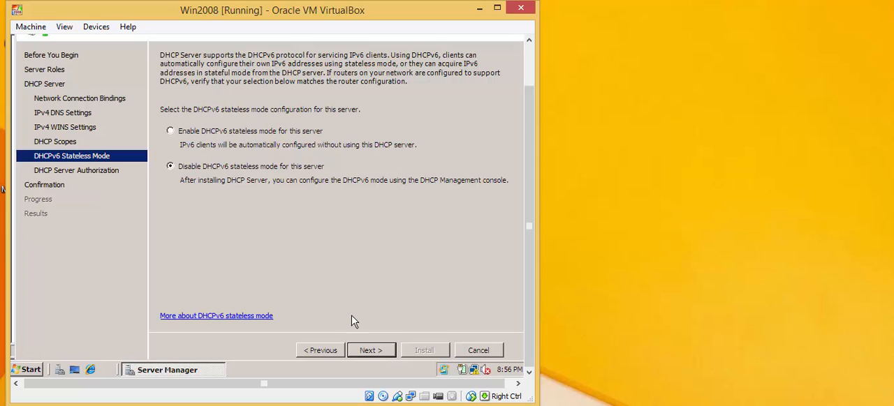
left_click(373, 356)
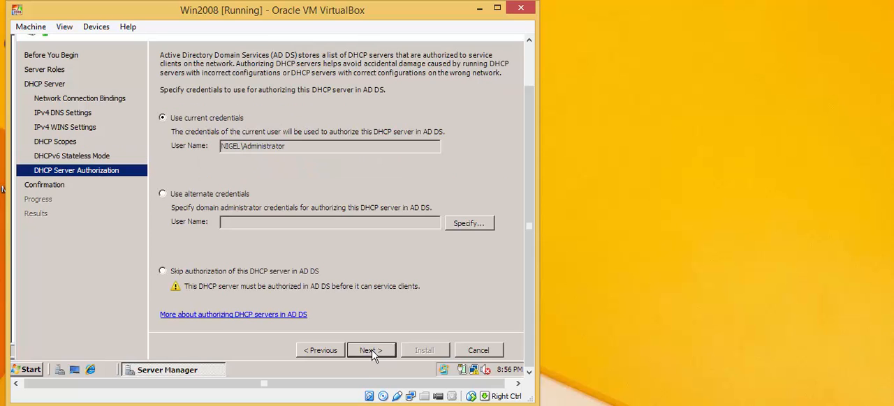
Step: Authorize the DHCP server with the current credentials, install the role and close the wizard
left_click(372, 354)
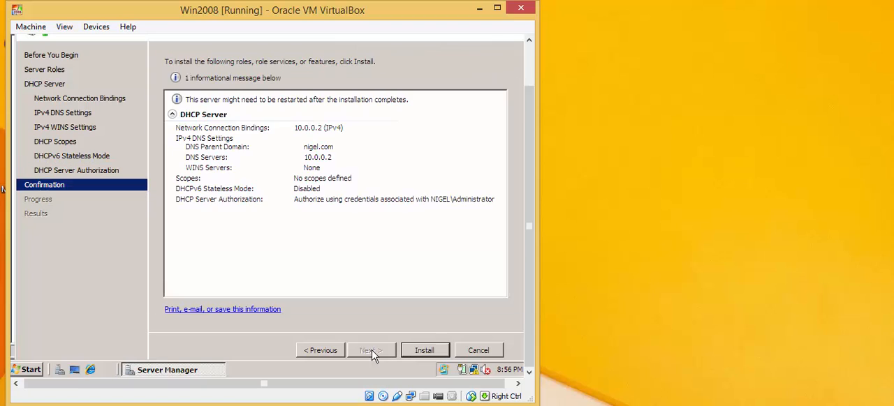
left_click(421, 353)
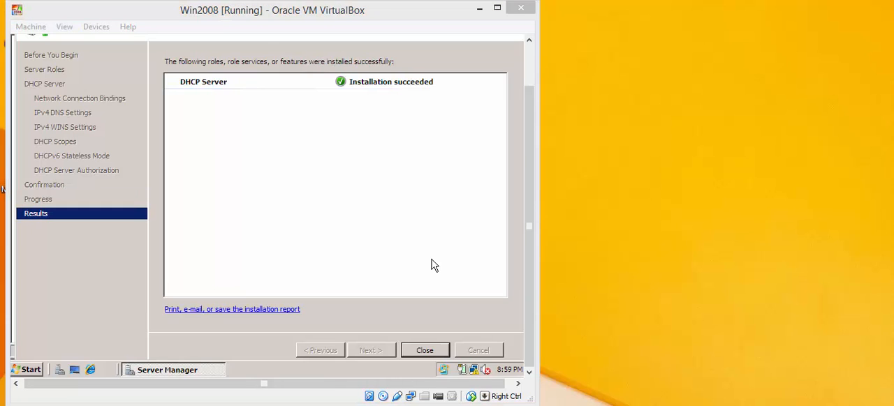
left_click(420, 354)
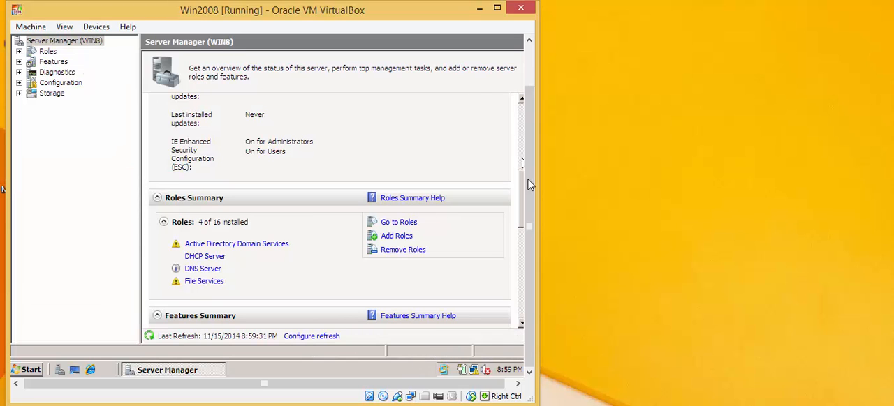
Step: Close Server Manager and open the DHCP management console from the administrative tools
scroll(525, 187, "up", 2)
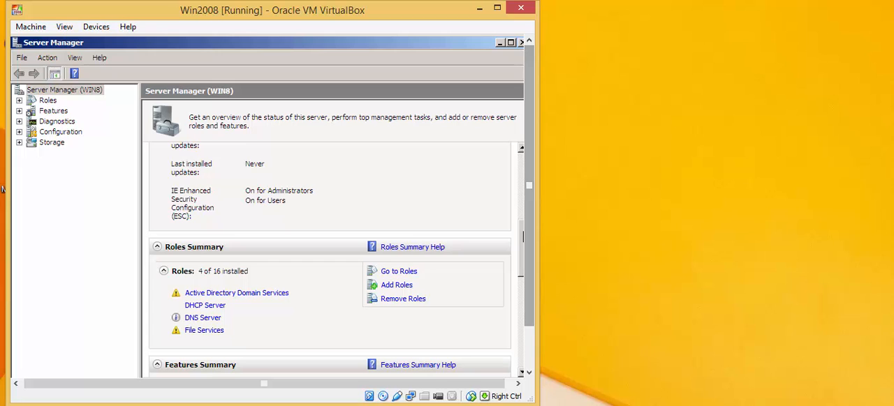
left_click(520, 45)
left_click_drag(530, 95, 528, 155)
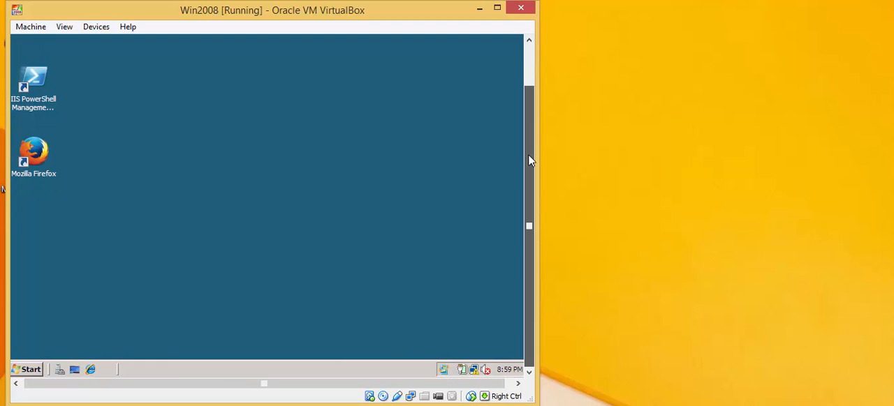
left_click(29, 370)
mouse_move(222, 187)
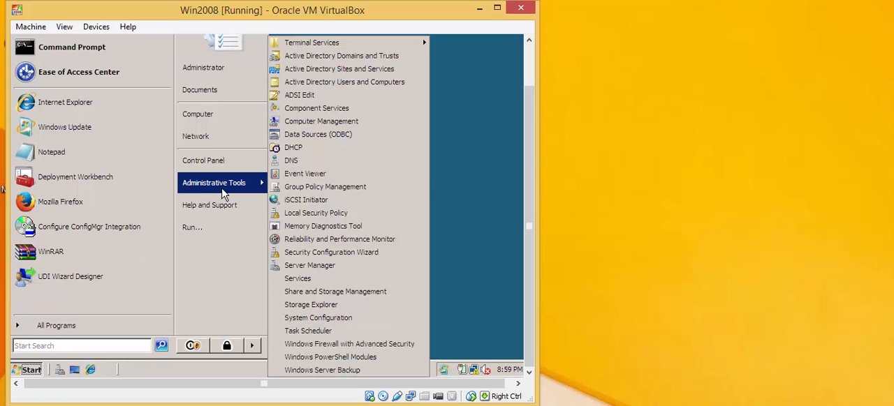
left_click(298, 150)
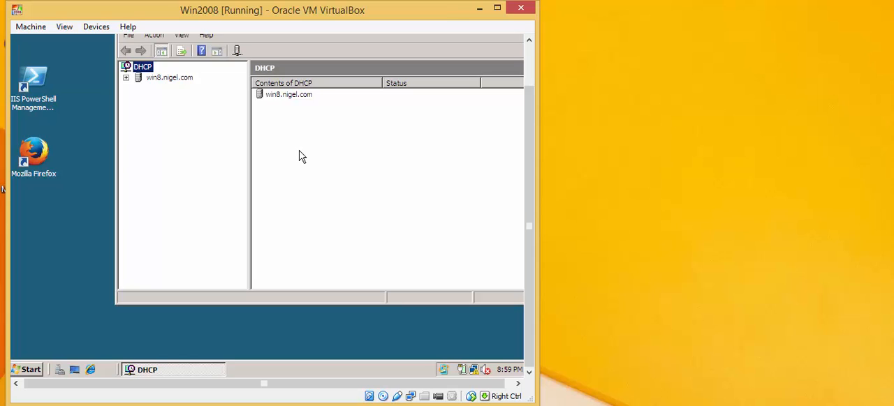
Step: Delete the existing IPv4 scope [10.0.0.0] test from the DHCP server, confirming its removal despite possible active clients
left_click(138, 88)
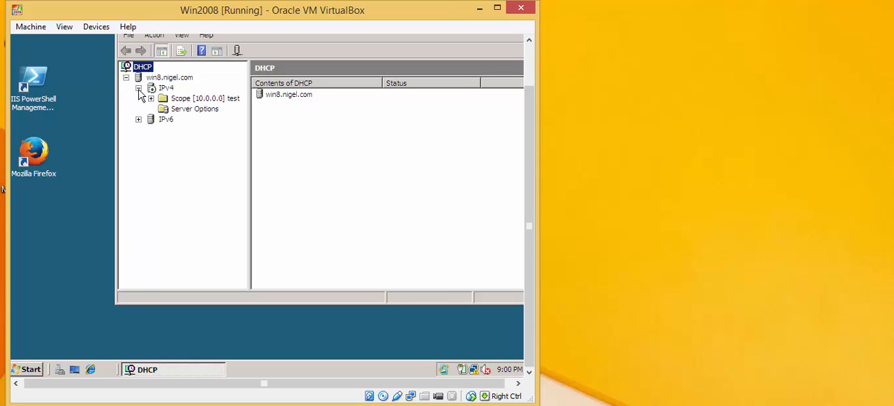
left_click(165, 88)
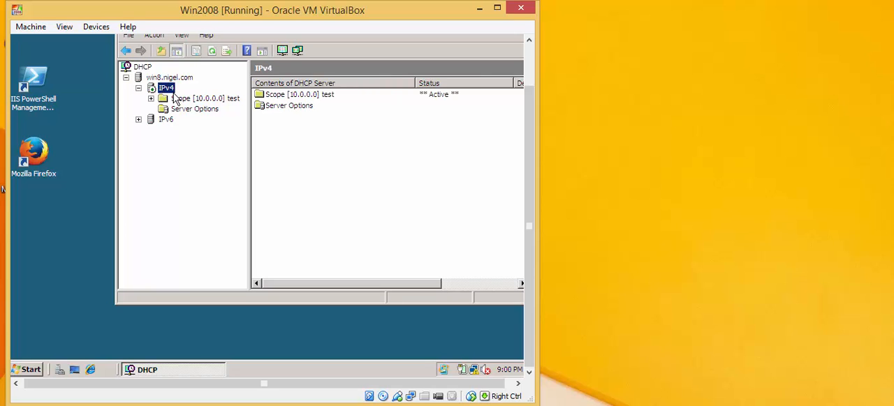
double_click(176, 100)
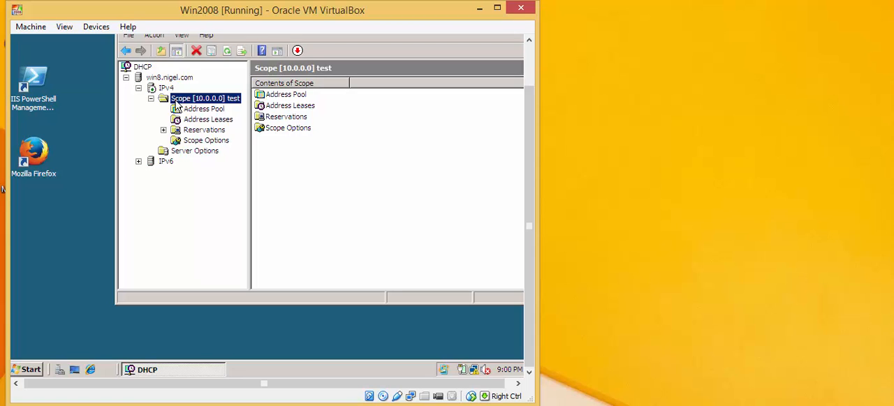
right_click(176, 103)
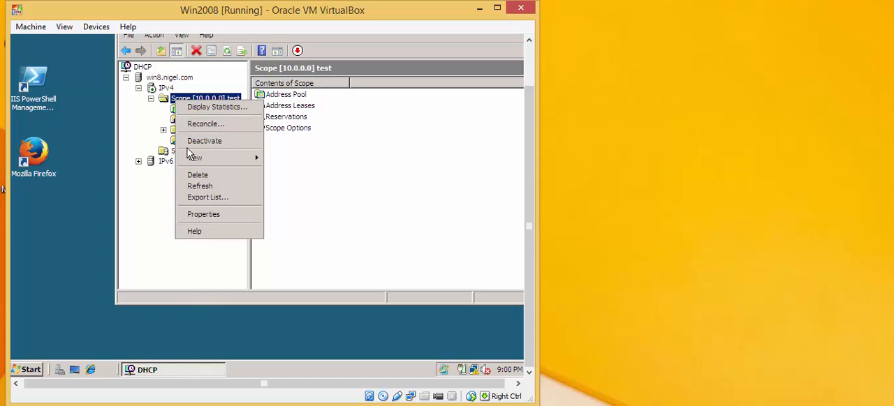
left_click(195, 179)
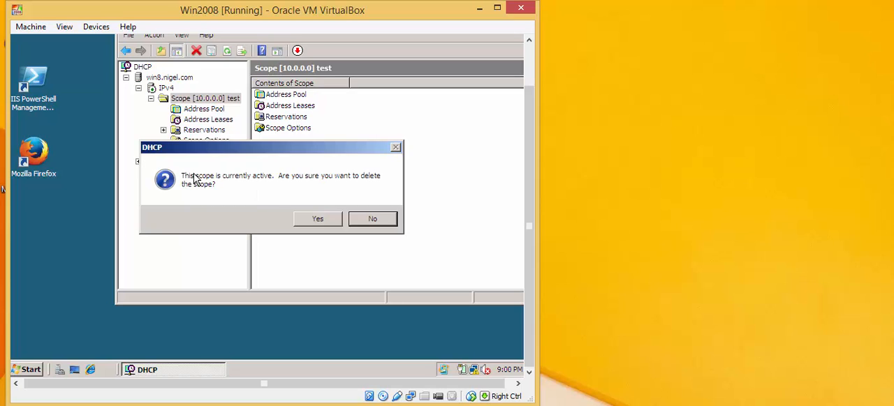
left_click(313, 220)
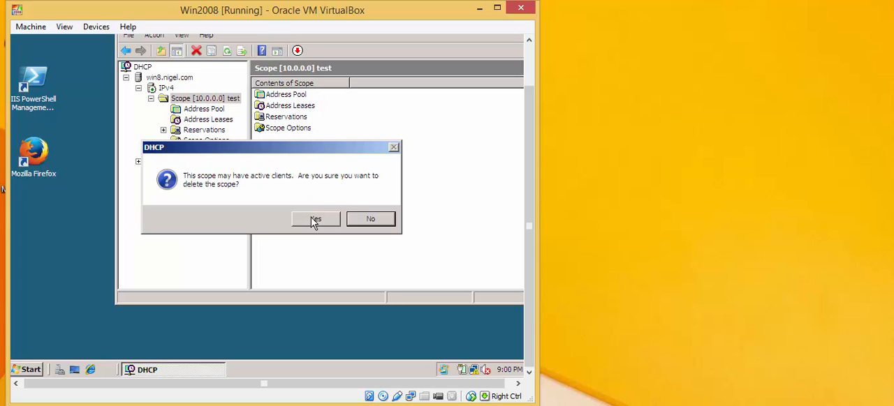
left_click(313, 219)
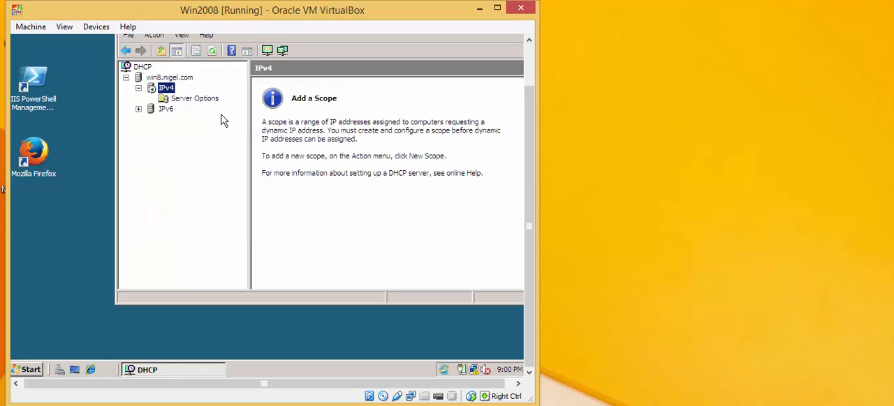
Step: Start a new IPv4 scope and name it Test, leaving the description blank
right_click(170, 92)
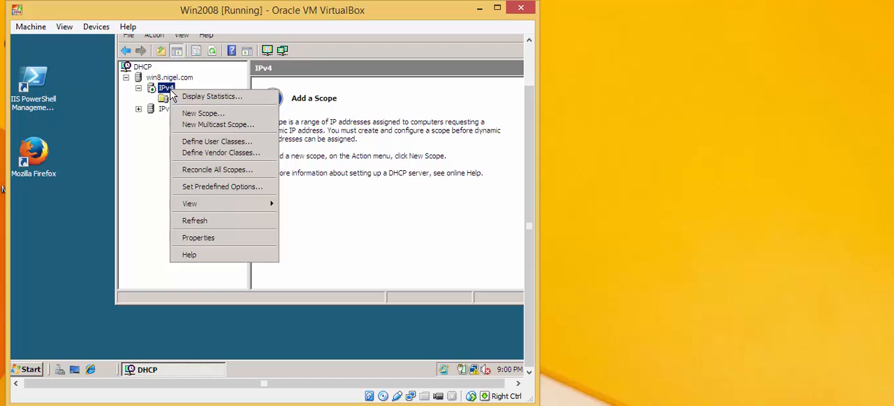
left_click(196, 114)
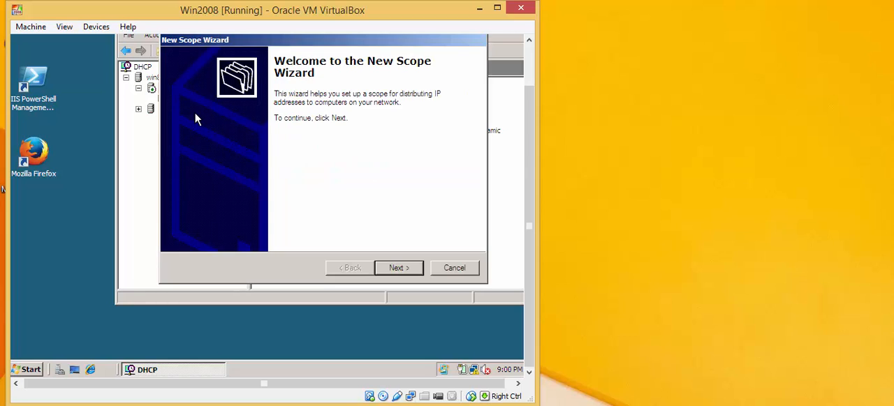
left_click(396, 271)
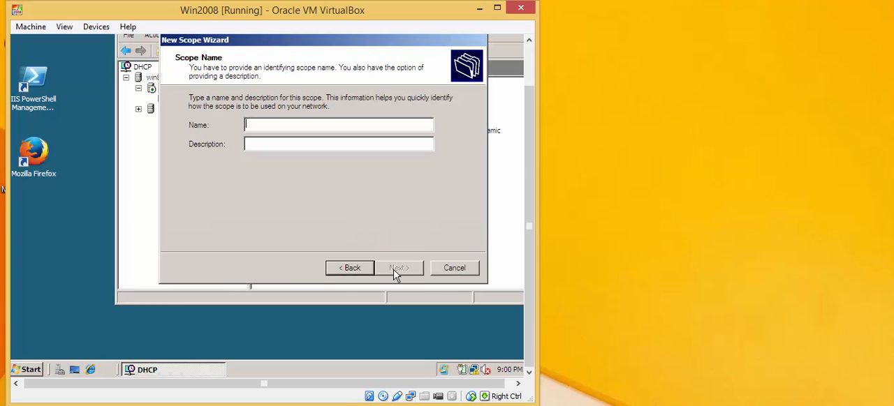
type("Test")
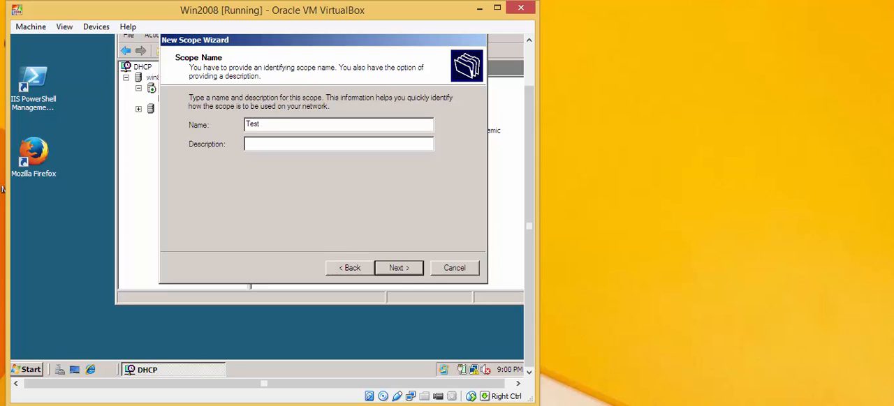
left_click(388, 271)
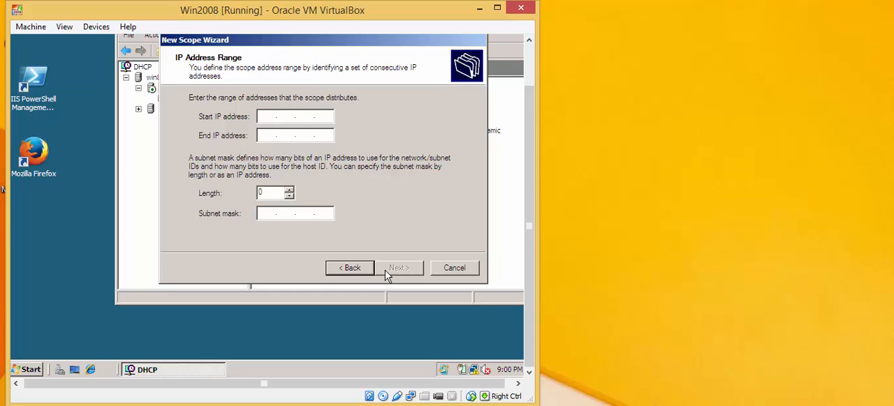
Step: Set the scope's address range to start at 10.0.0.1 and end at 10.0.0.100
type("10.0.0.1")
key("Tab")
type("10.0.0")
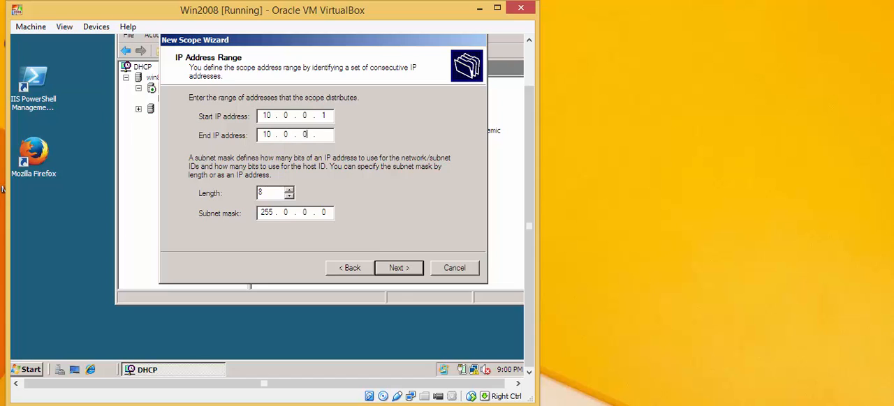
type(".100")
Step: Change the scope's subnet mask to 255.255.255.0 and continue to the exclusions
left_click(288, 213)
key("BackSpace")
type("255.255.")
left_click(395, 267)
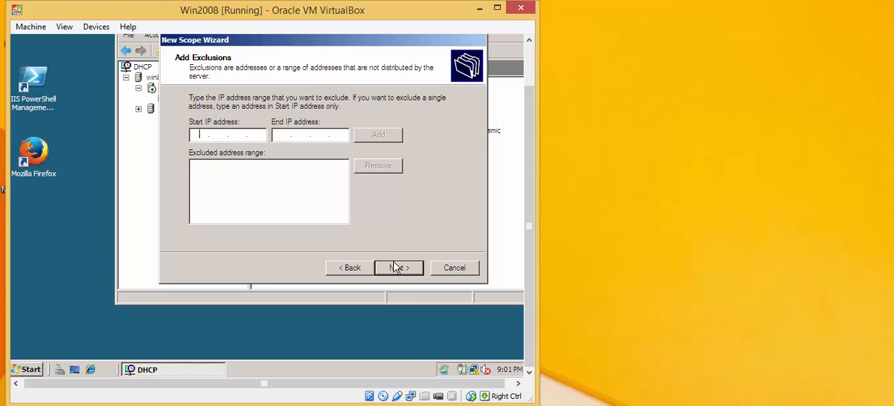
Step: Exclude the address range 10.0.0.1 to 10.0.0.10 from the scope and continue to the lease duration
type("10.0.0.1")
key("Tab")
type("10.0.0.")
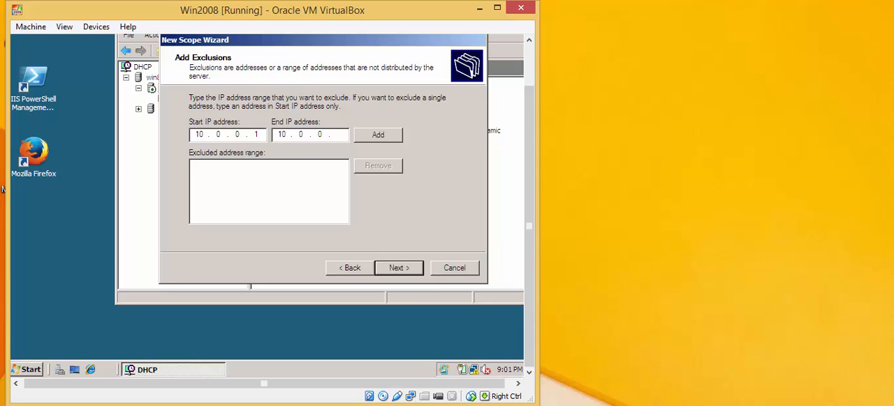
type("10")
left_click(380, 135)
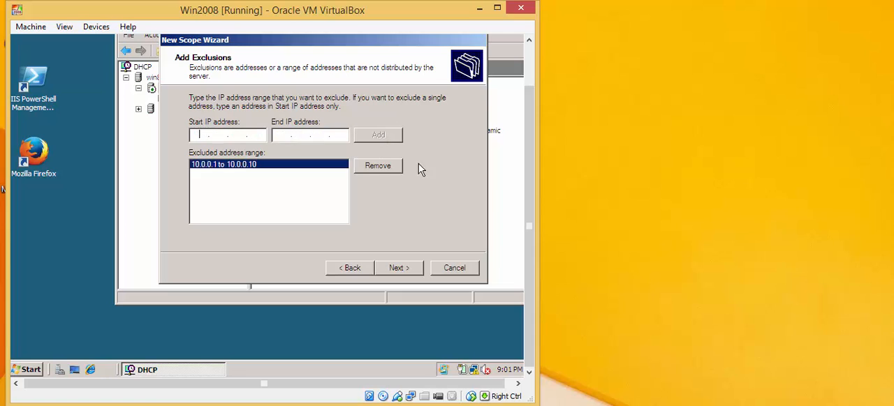
left_click(399, 270)
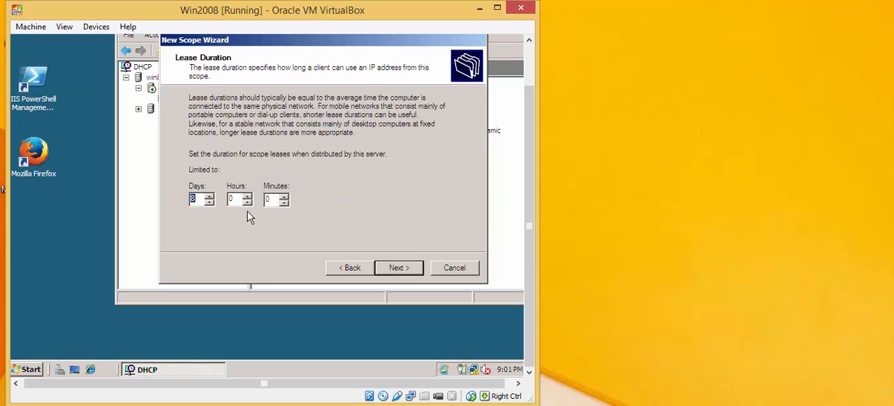
Step: Set the scope's lease duration to 0 days and 5 hours
type("0")
key("Tab")
type("5")
left_click(396, 270)
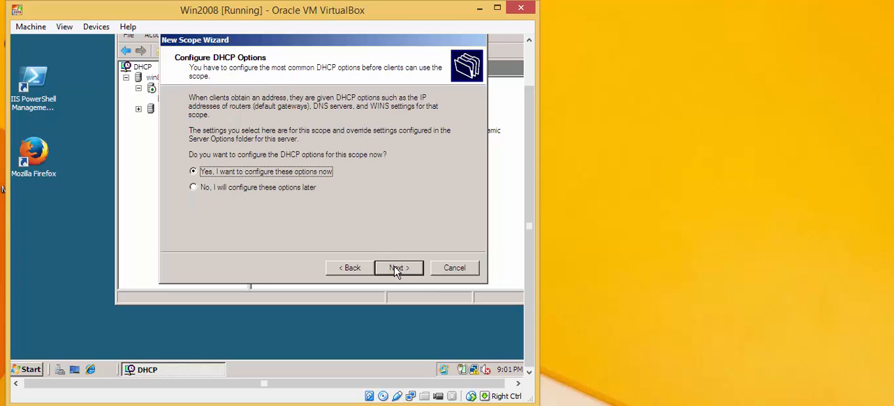
Step: Choose to configure the DHCP options now and add 10.0.0.2 as the scope's router (default gateway)
left_click(395, 270)
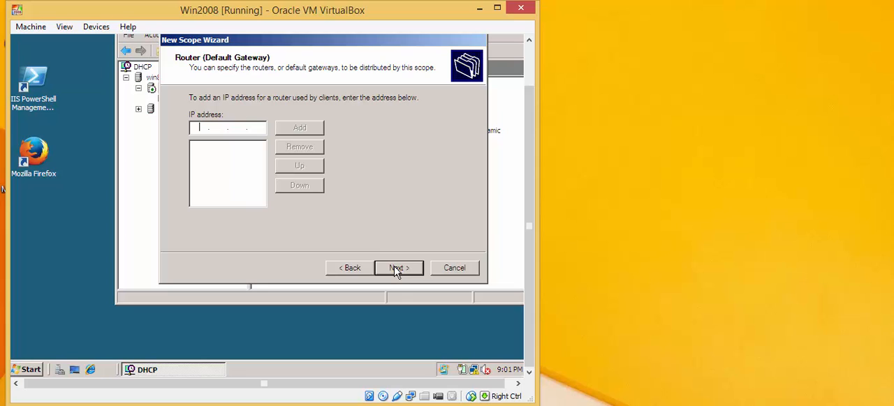
type("10.0.0.2")
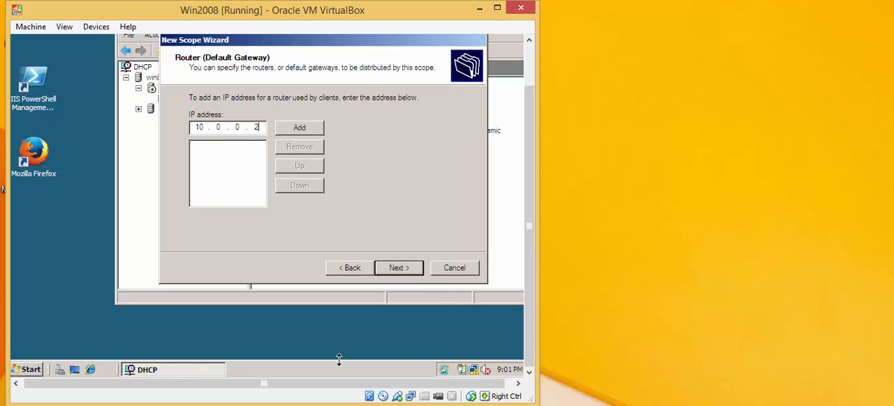
left_click(398, 269)
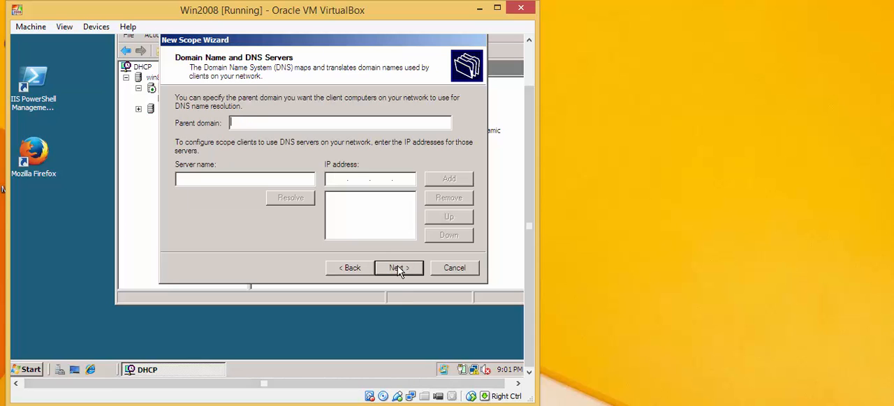
left_click(353, 268)
left_click(300, 130)
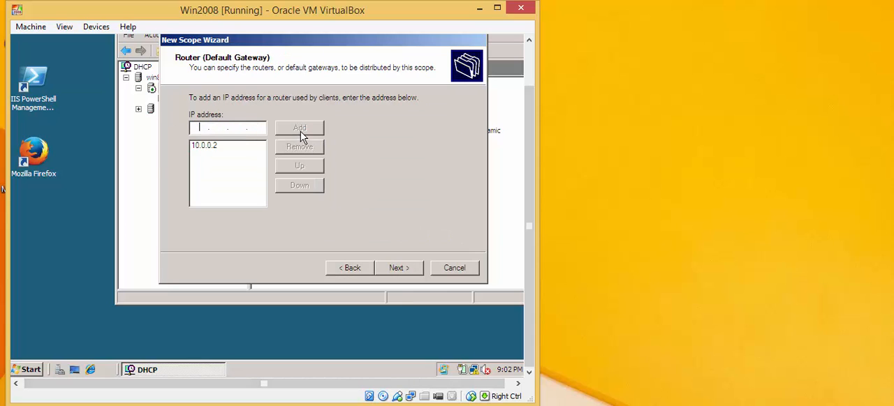
left_click(399, 269)
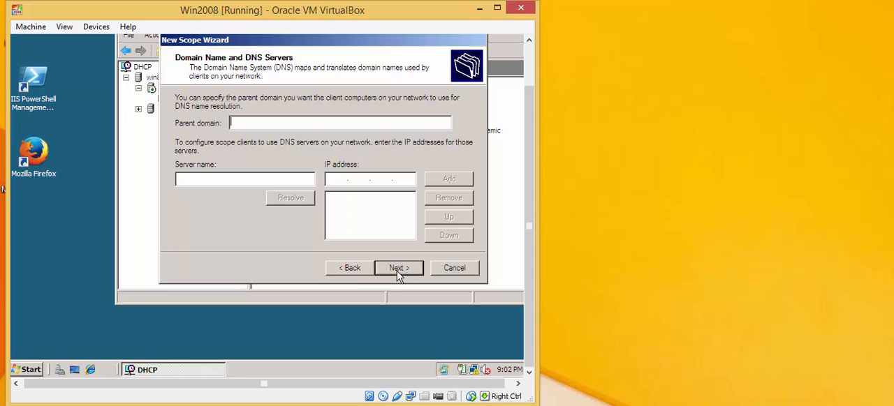
Step: Set the parent domain to nigel.com and add 10.0.0.2 as the DNS server for the scope
type("nigel.com")
key("Tab")
key("Tab")
type("10.0.0.2")
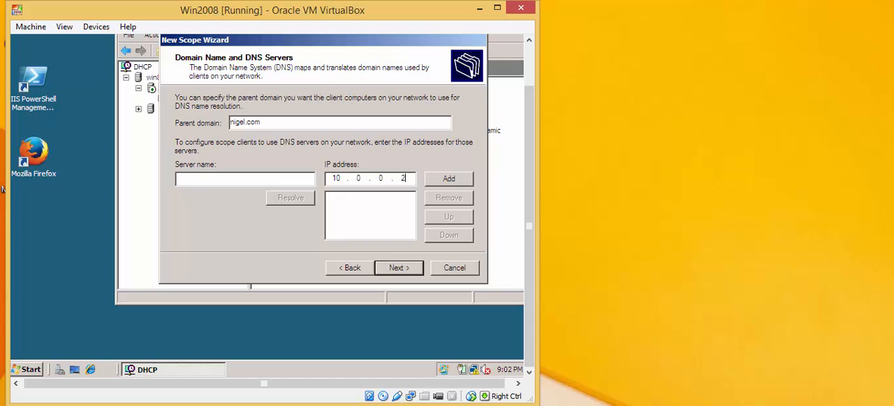
left_click(457, 183)
left_click(412, 271)
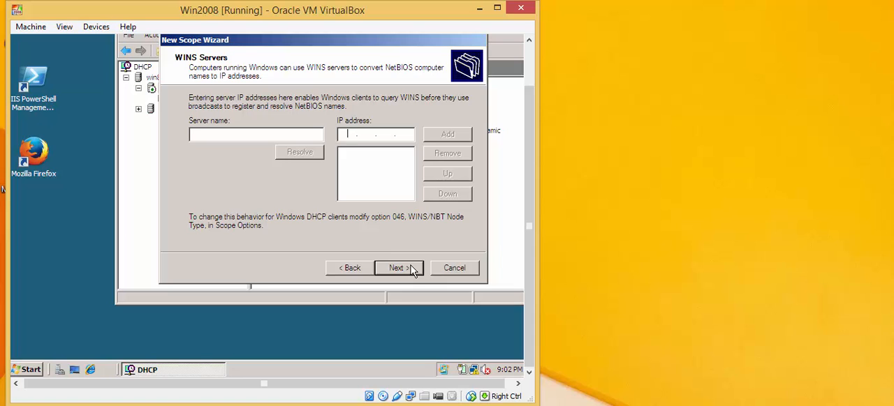
Step: Leave the WINS servers blank, activate the scope now and finish the wizard
left_click(412, 271)
left_click(411, 270)
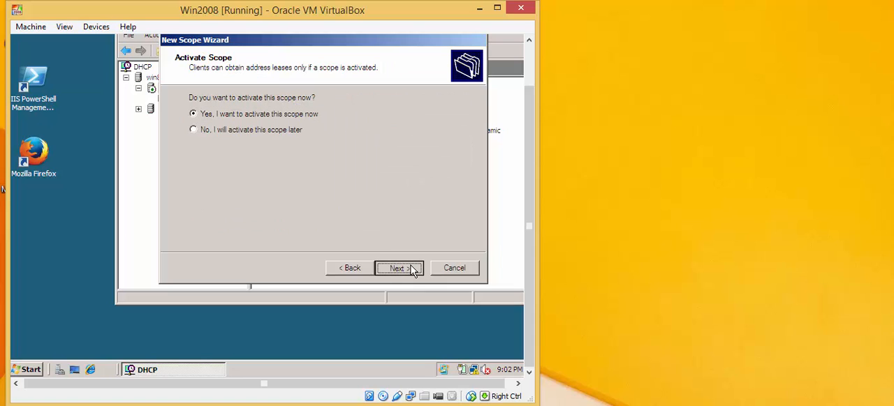
left_click(399, 268)
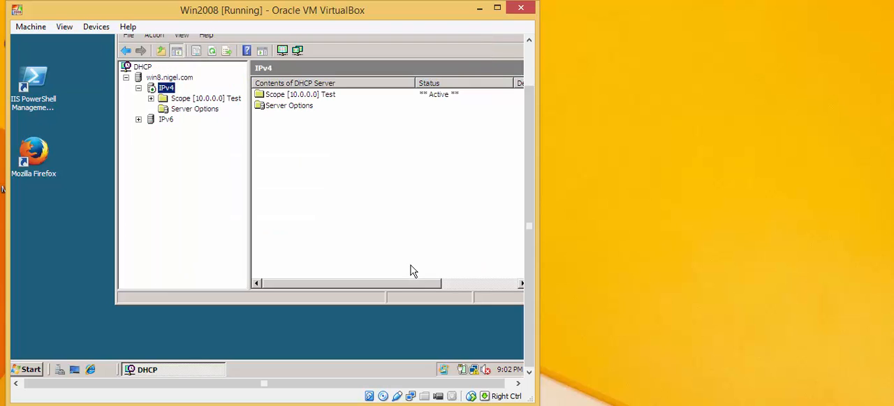
Step: Review the new Test scope's address pool, address leases, reservations and scope options
double_click(198, 100)
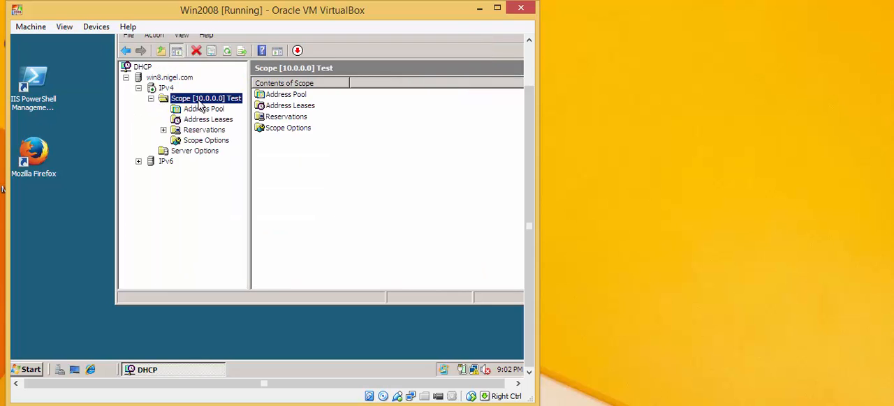
left_click(280, 95)
double_click(280, 95)
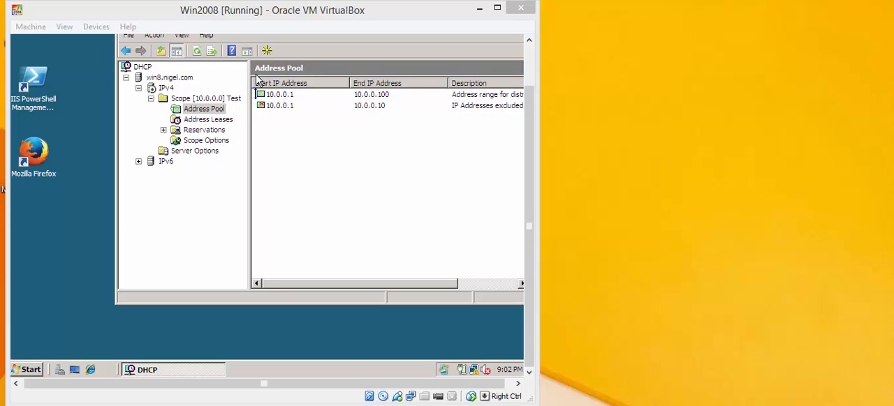
left_click(208, 121)
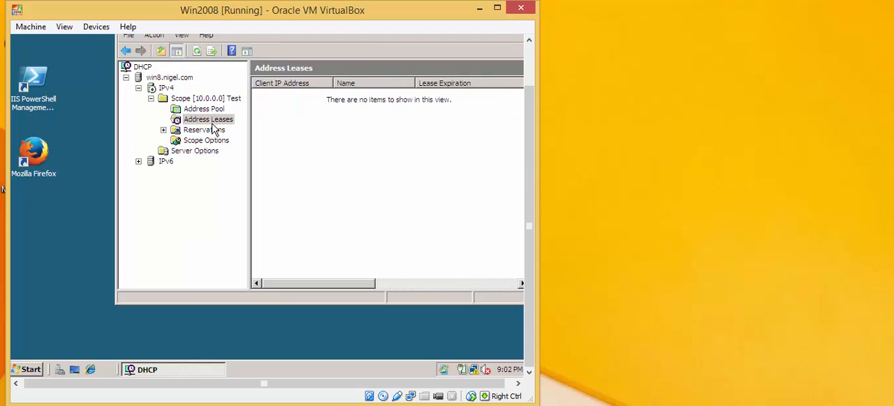
left_click(213, 133)
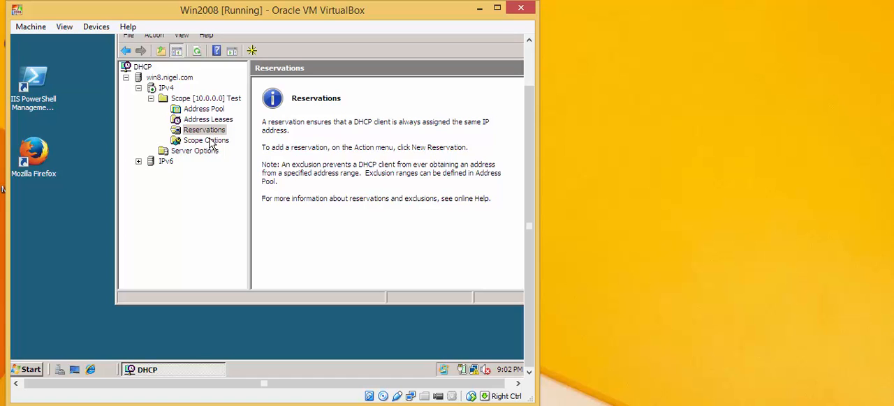
left_click(209, 141)
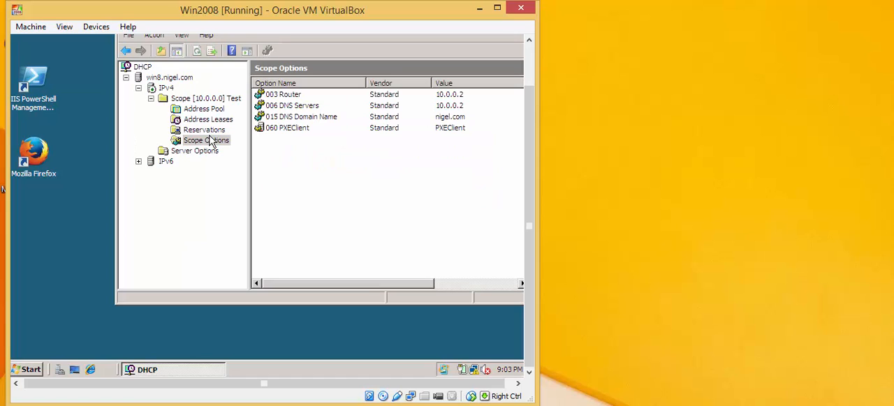
left_click(208, 121)
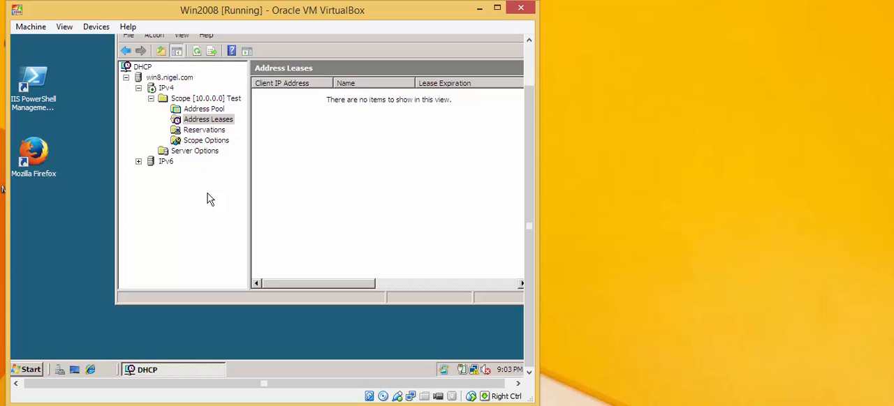
Step: Switch to the Oracle VM VirtualBox Manager, start the Windows 7 virtual machine and minimize the manager
left_click(479, 8)
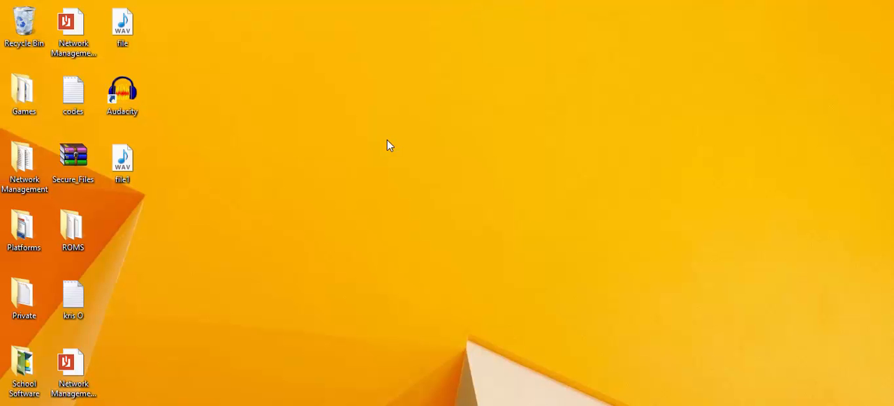
mouse_move(297, 405)
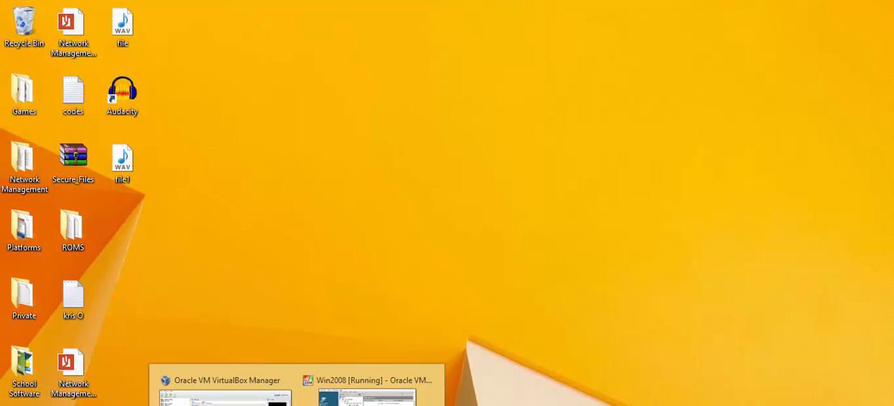
left_click(223, 391)
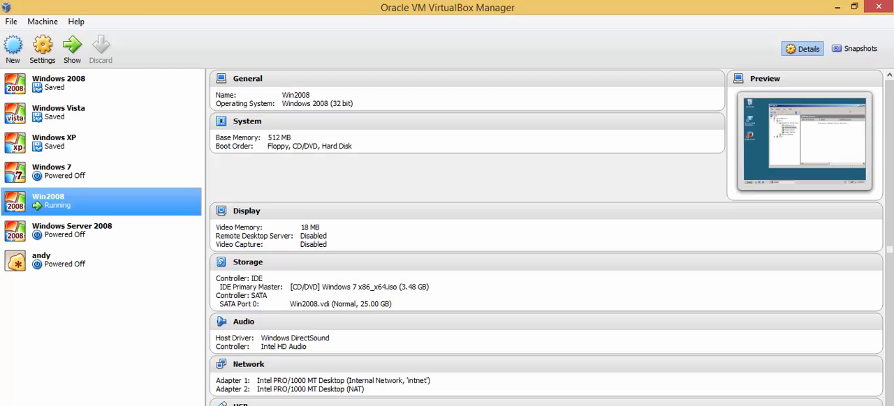
left_click(56, 176)
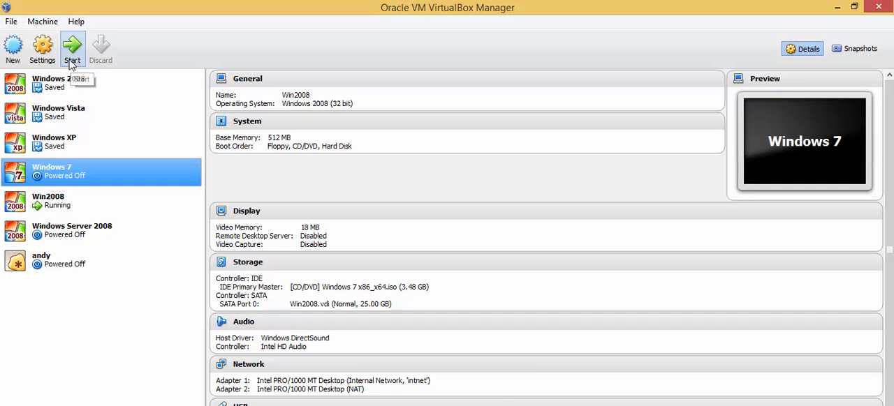
left_click(72, 55)
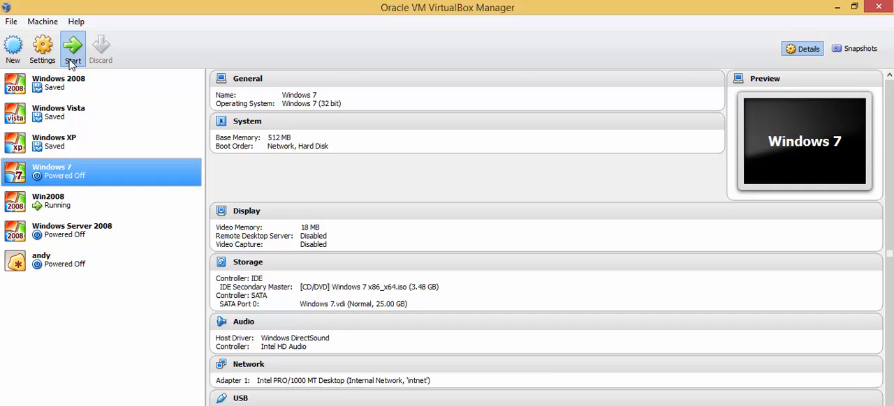
left_click(839, 7)
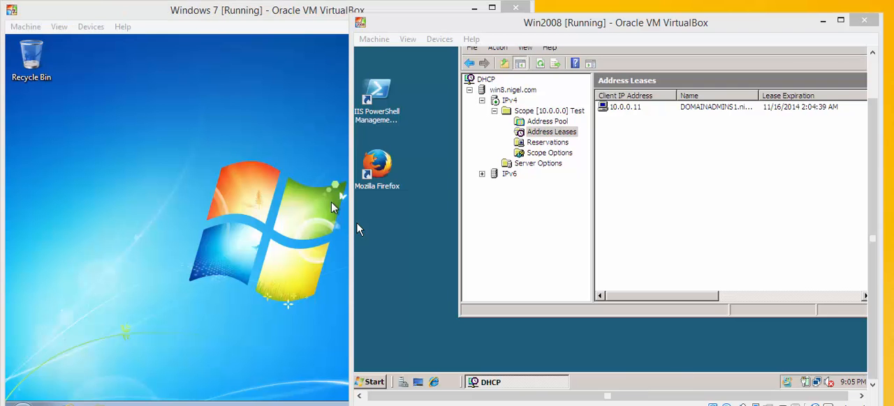
Step: Check the Windows 7 client's entry in the Address Leases of the Win2008 DHCP server
left_click(219, 194)
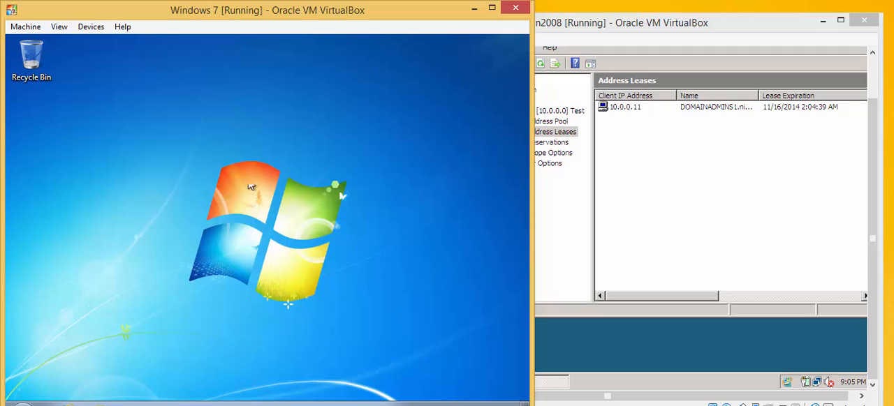
left_click(630, 114)
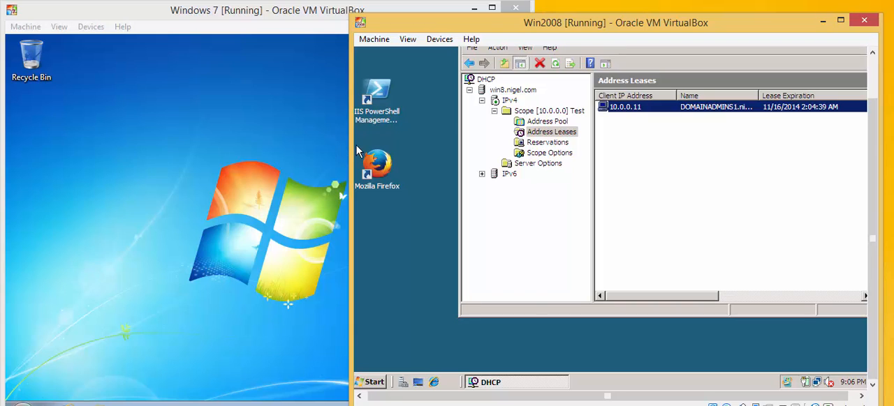
Step: Run ipconfig in a command prompt on the Windows 7 machine to check its IP settings, and return to the Win2008 server
left_click(47, 402)
left_click(22, 403)
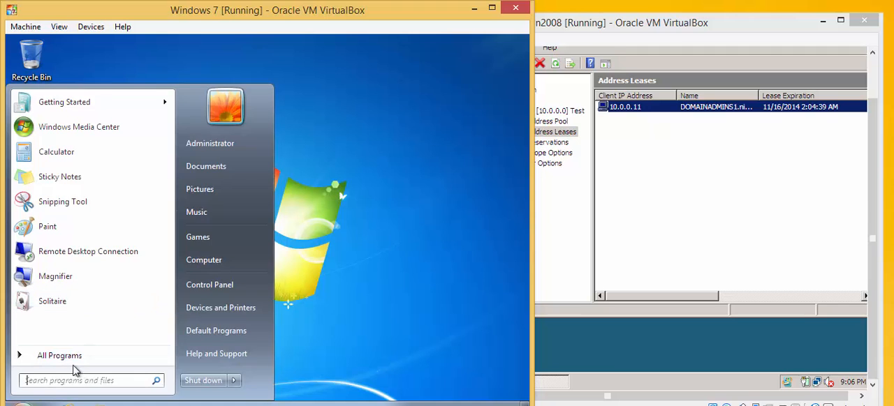
type("cmd")
key("Return")
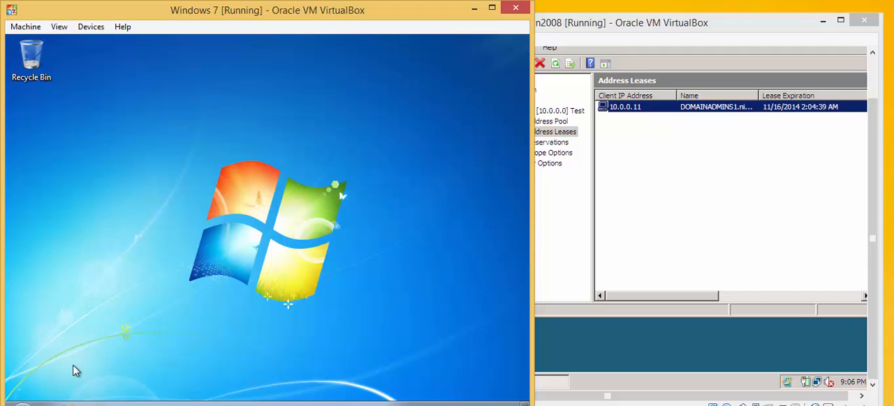
type("ipc")
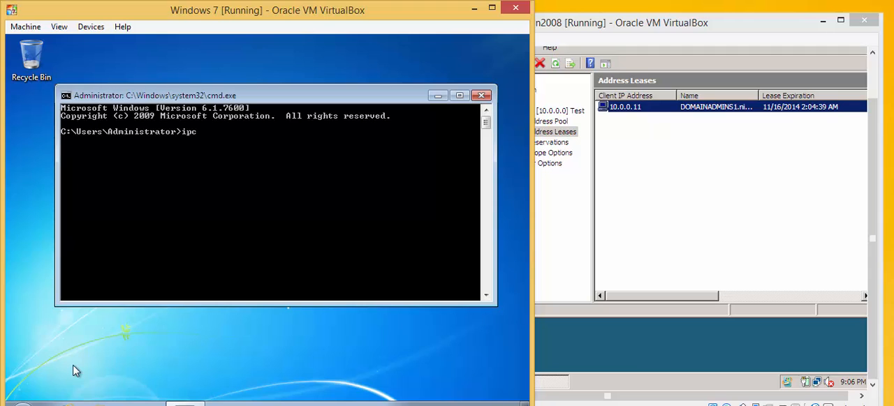
type("onfig")
key("Return")
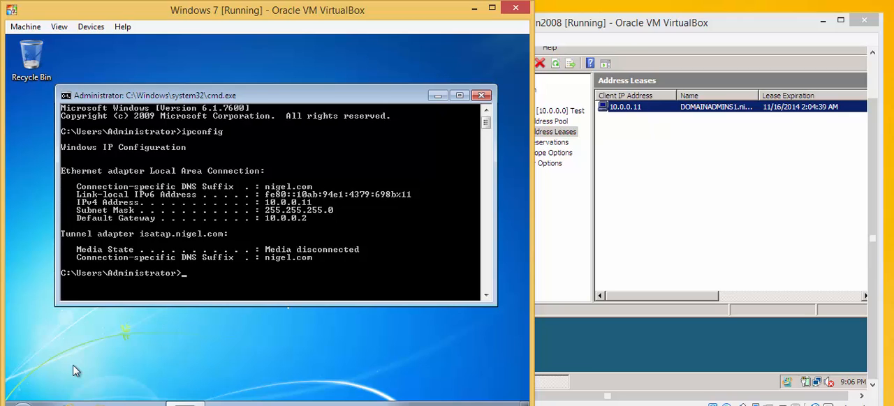
left_click(572, 357)
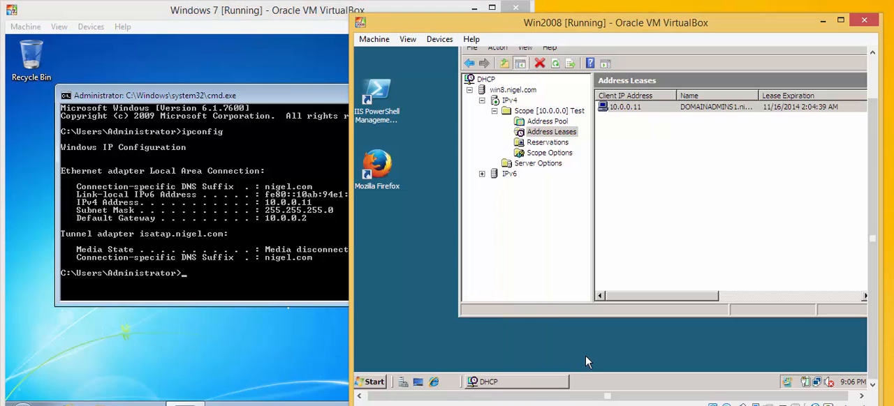